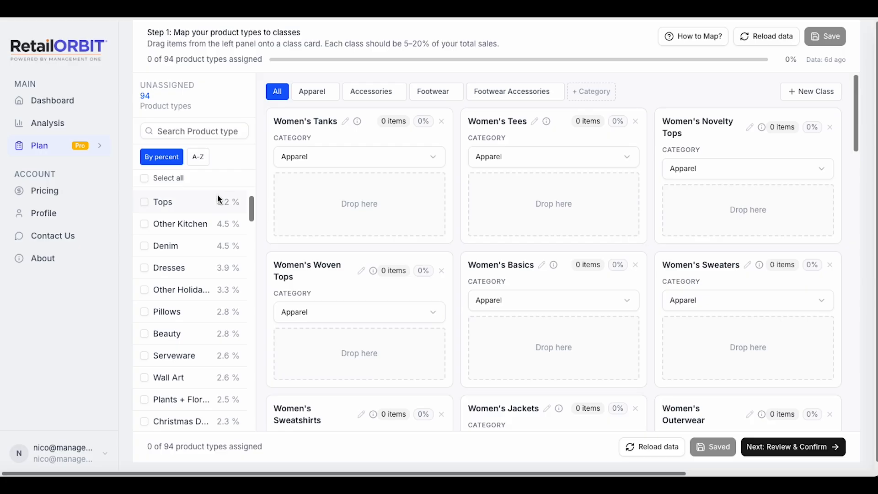
Review the unassigned product types and the class cards in the Apparel, Accessories and Footwear categories.
scroll(198, 236, down, 6)
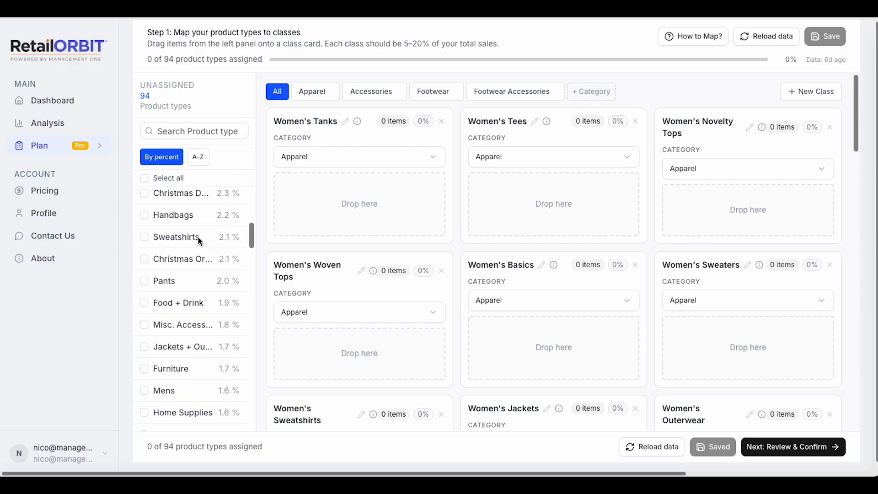
scroll(198, 236, down, 3)
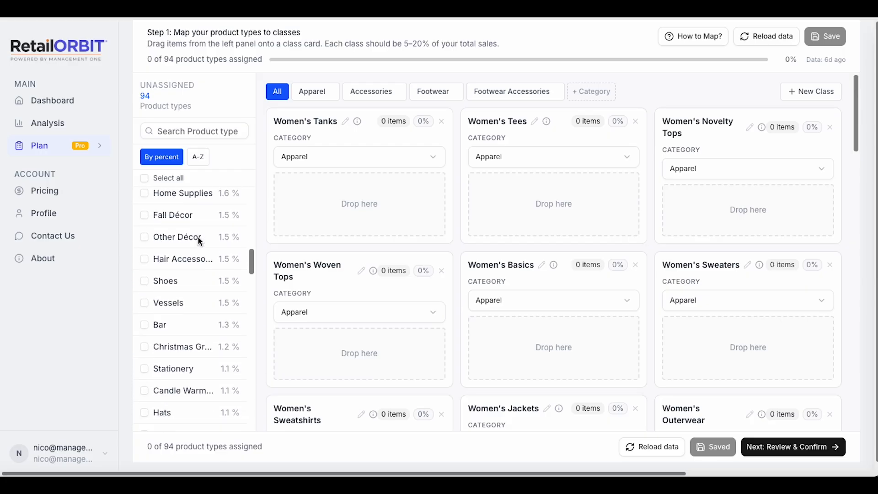
scroll(198, 236, up, 10)
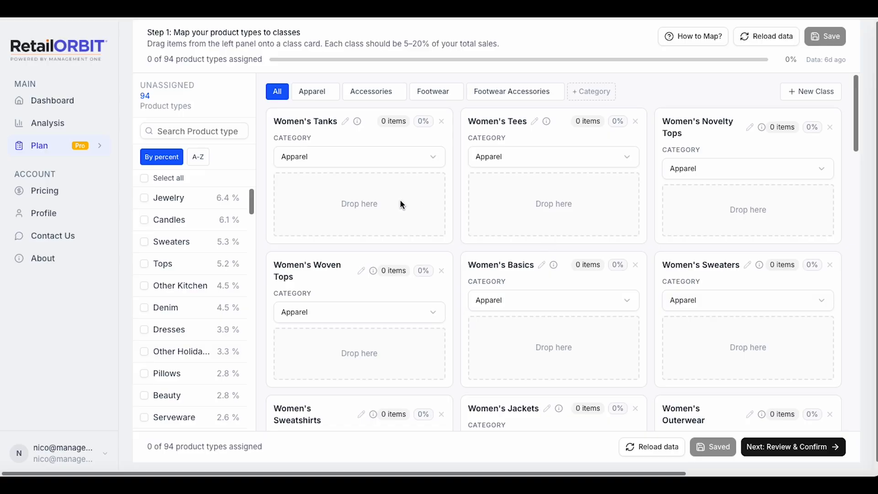
click(308, 94)
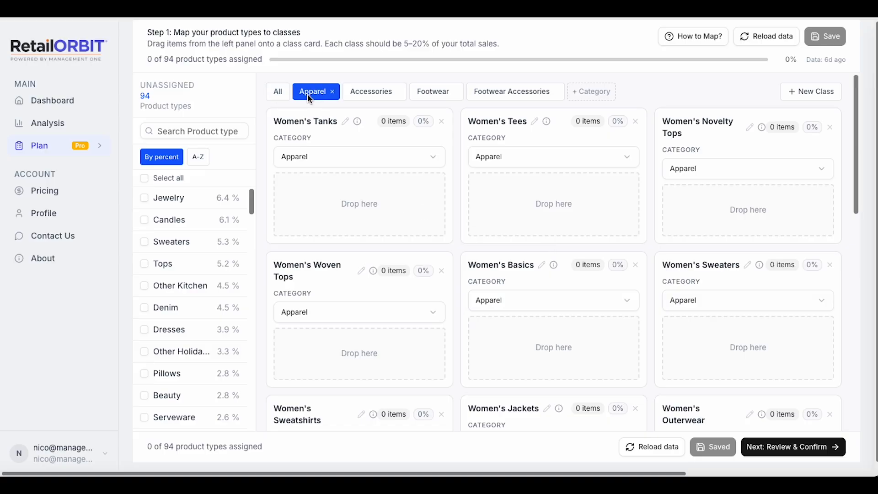
click(374, 94)
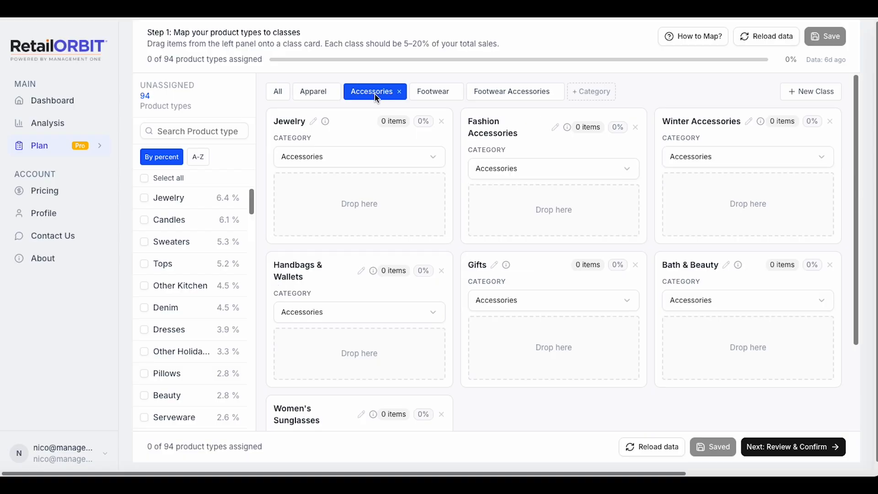
click(426, 95)
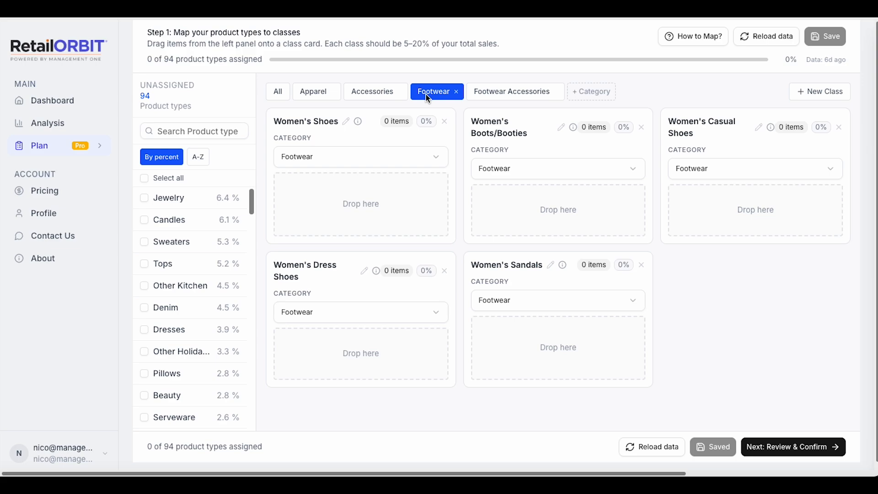
Add a new category named Home Goods.
click(593, 92)
text(Home Goods)
key(Return)
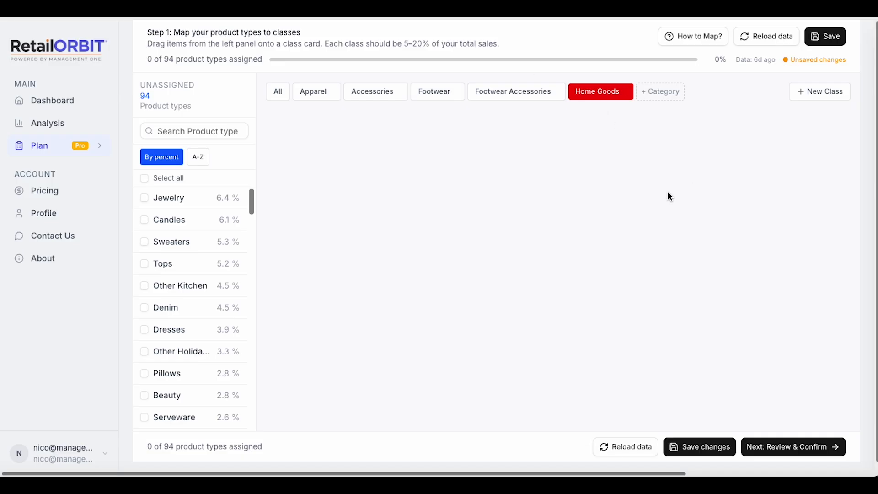
Create a new class in the Home Goods category and name it Kitchen Items.
click(818, 92)
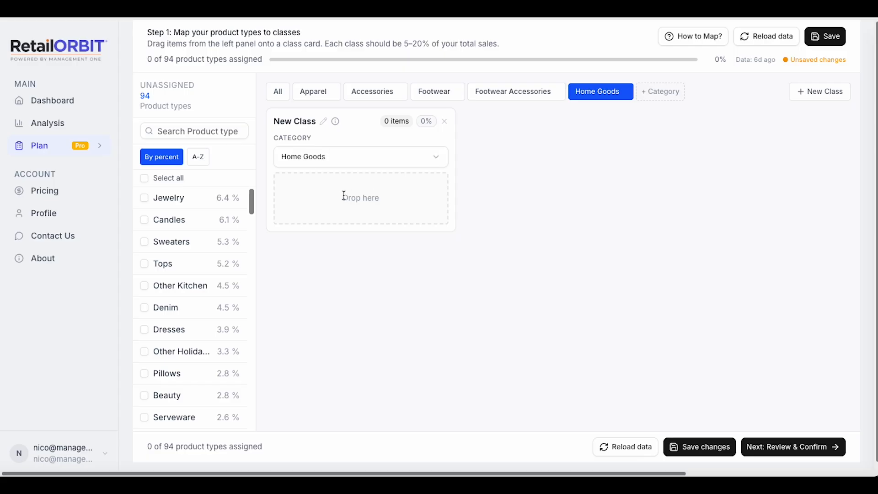
click(323, 122)
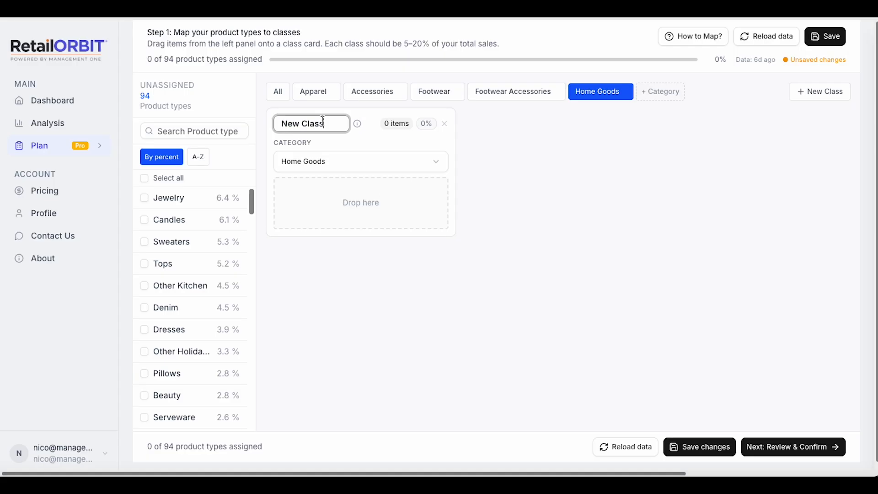
click(328, 124)
drag(328, 124, 264, 114)
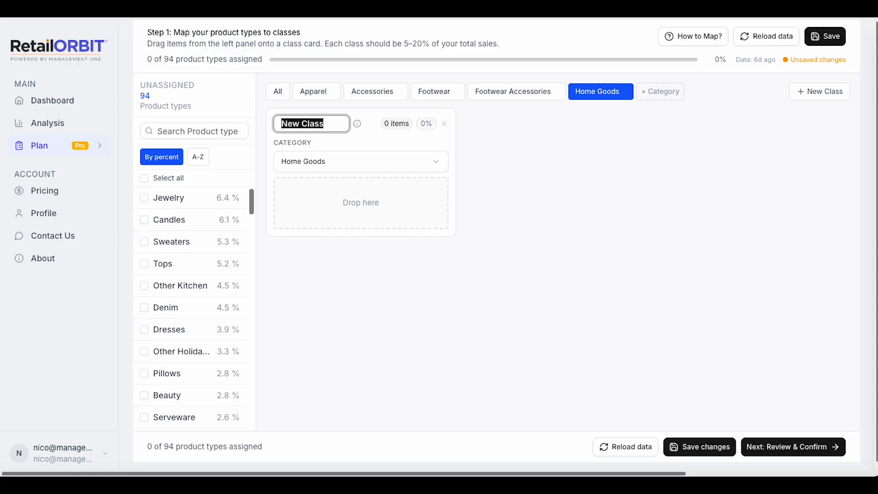
text(Kitche)
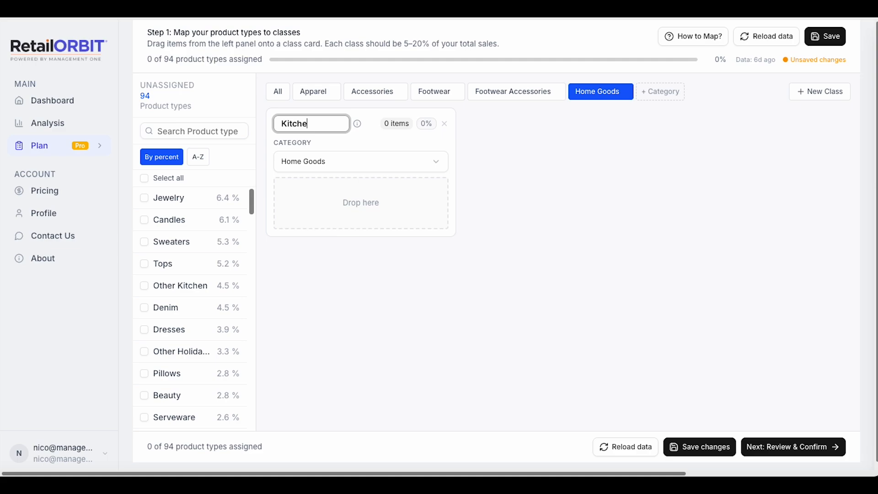
text(n Items)
key(Return)
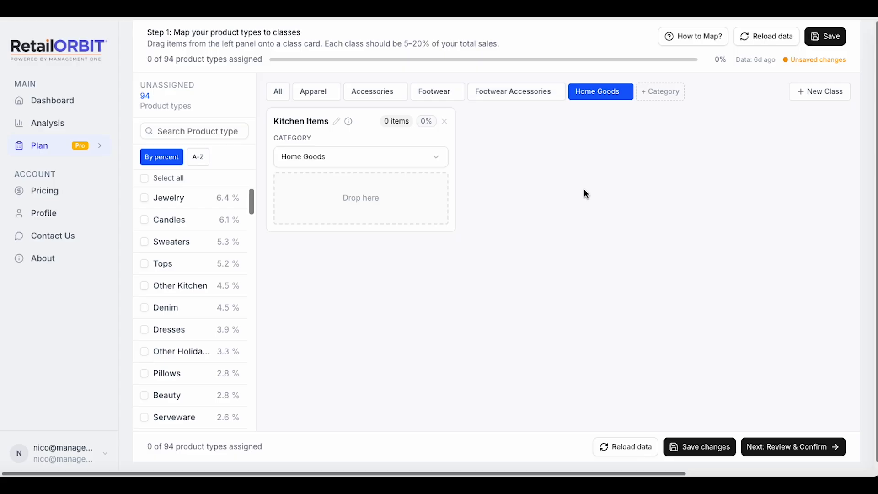
Assign the Sweaters product type to the Women's Sweaters class in the Apparel category.
click(276, 91)
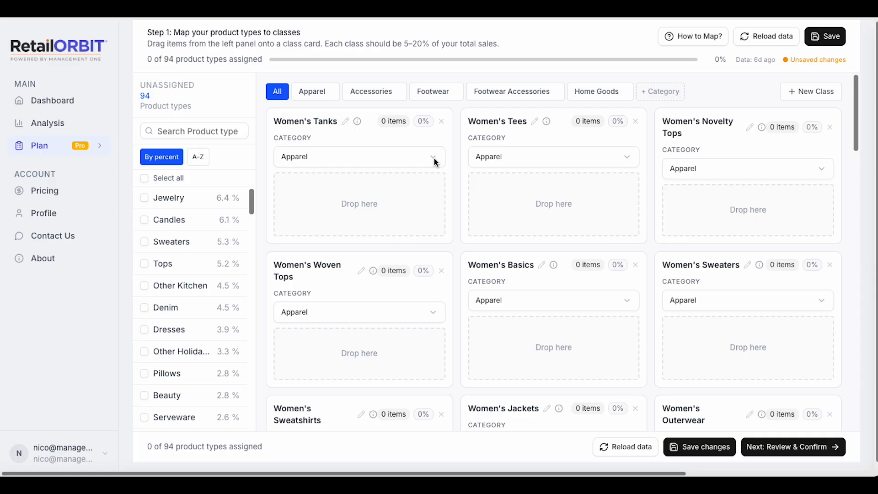
click(311, 92)
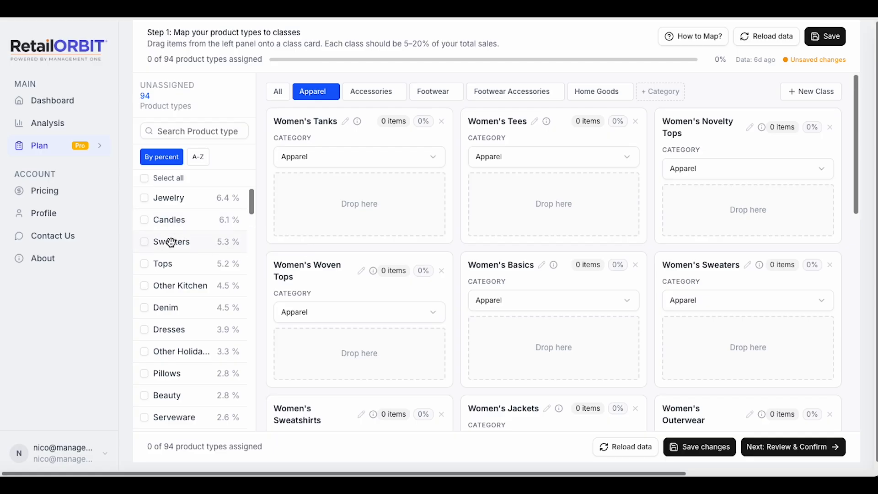
drag(171, 243, 666, 347)
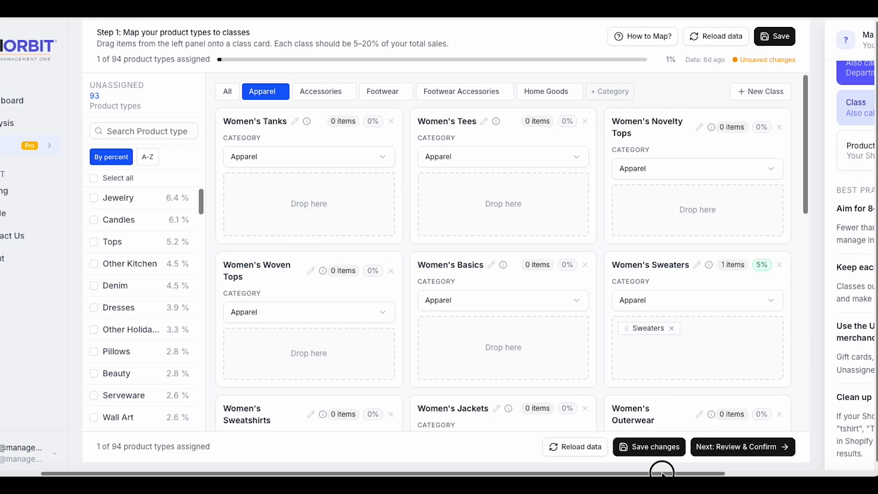
drag(660, 471, 605, 471)
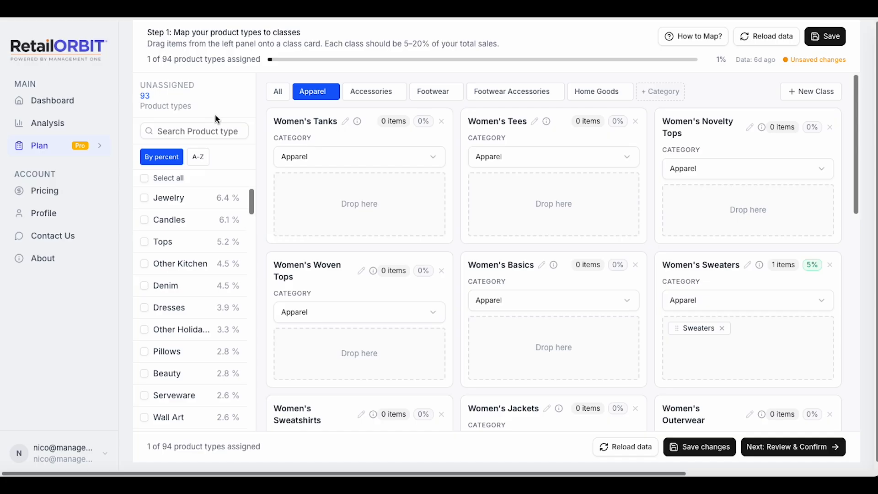
click(195, 130)
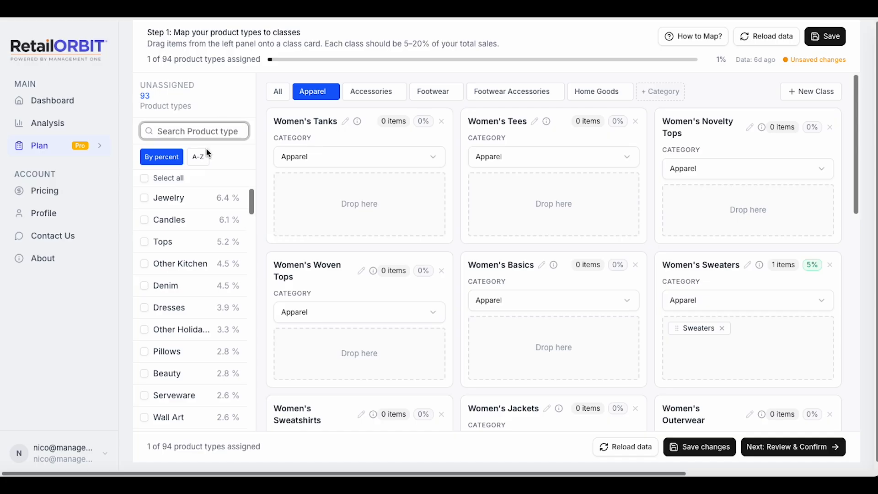
click(200, 160)
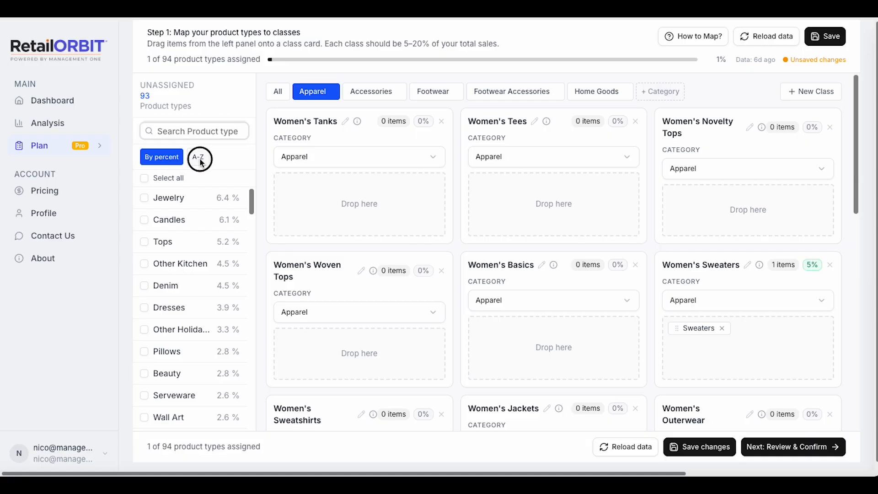
click(169, 159)
Search the product types for "sweat" and assign SWEATER to the Women's Sweaters class.
click(180, 129)
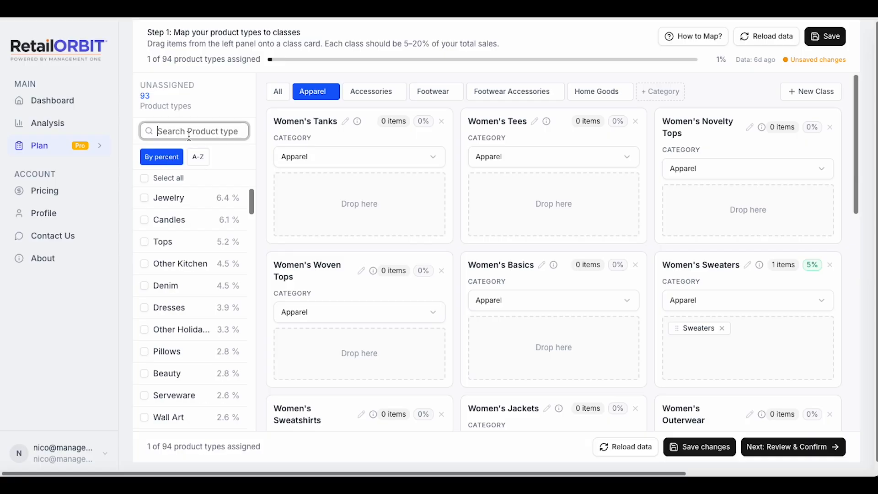
text(sweat)
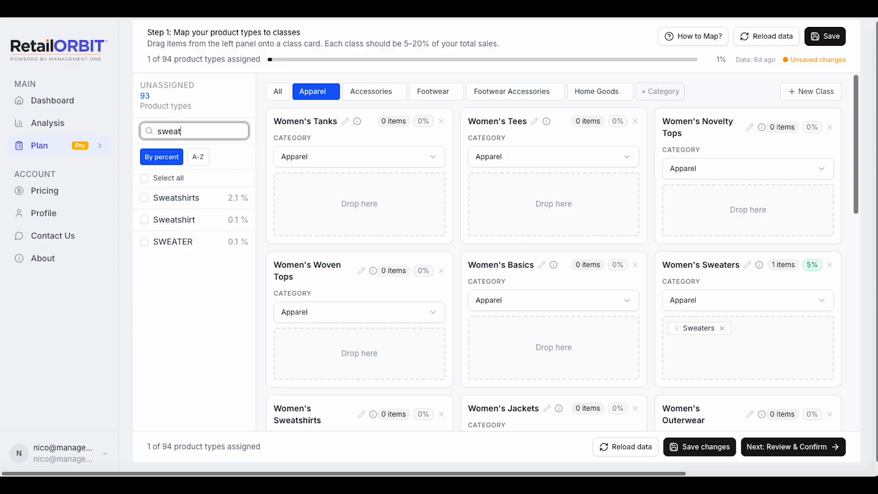
text(ers)
key(BackSpace)
key(BackSpace)
key(BackSpace)
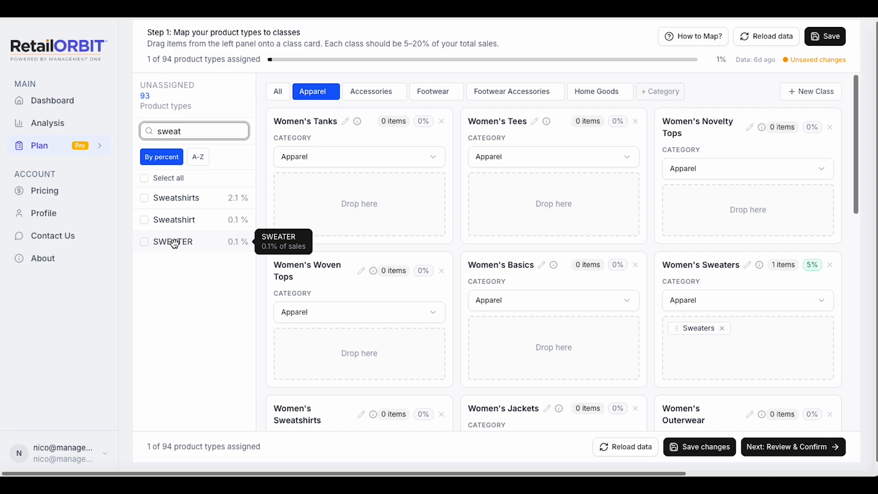
drag(174, 242, 670, 351)
drag(666, 474, 598, 474)
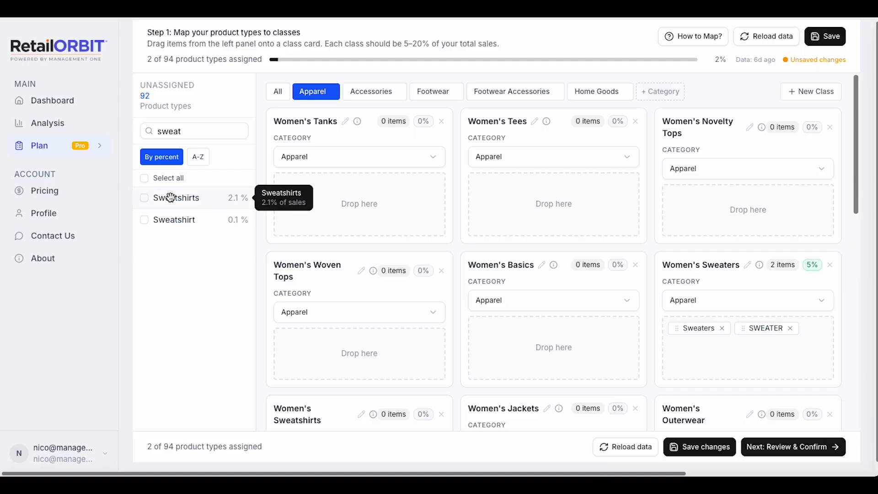
Assign the Sweatshirts and Sweatshirt product types together to the Women's Sweatshirts class.
click(144, 197)
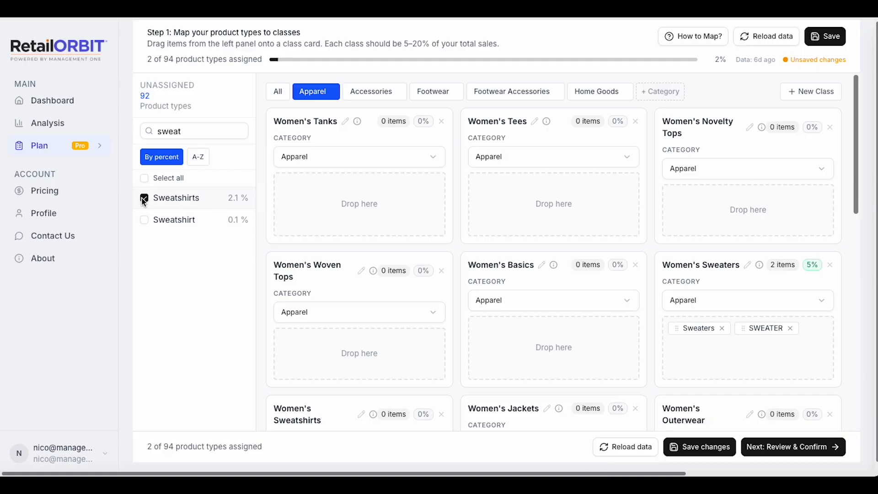
click(144, 220)
scroll(300, 262, down, 3)
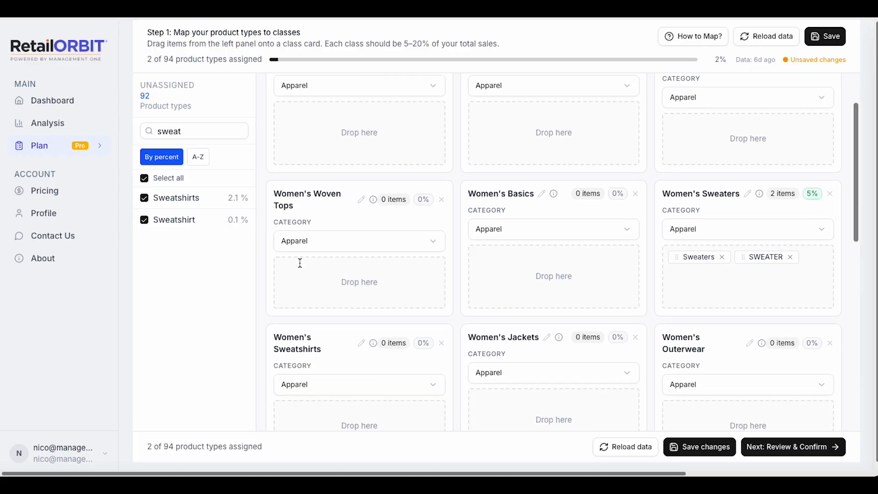
drag(197, 221, 366, 356)
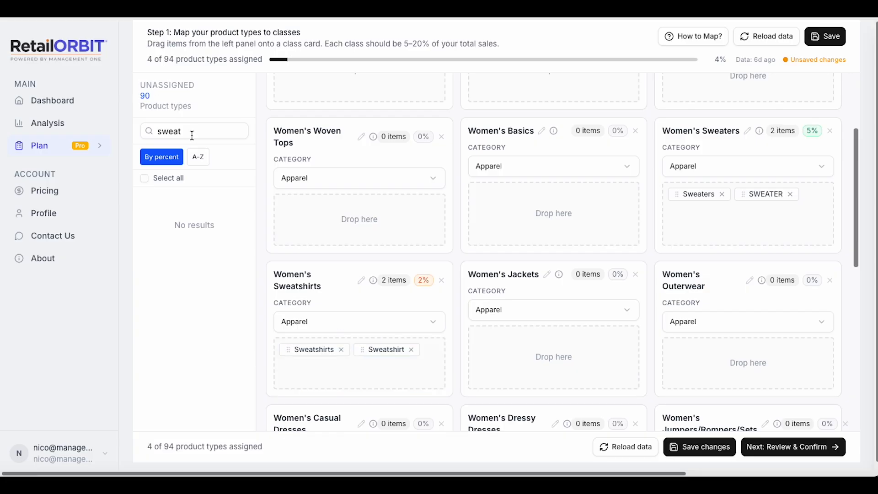
Clear the product type search to list all unassigned product types.
click(169, 132)
drag(181, 131, 152, 131)
key(BackSpace)
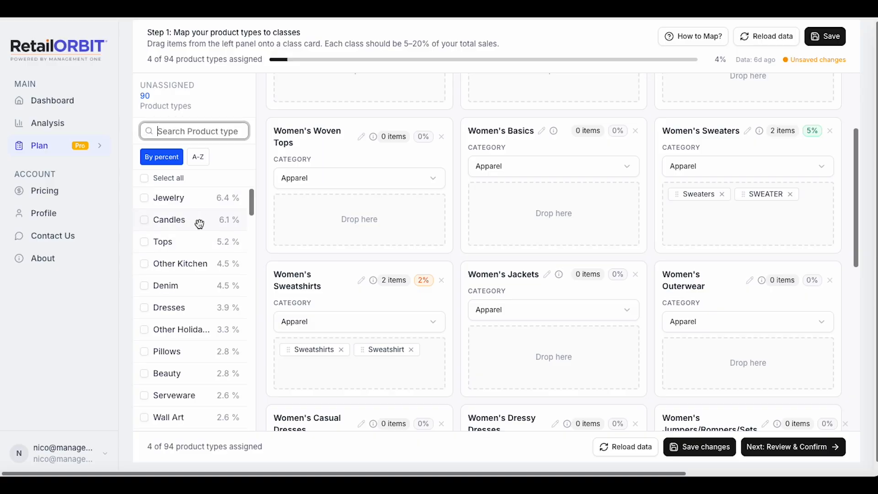
Assign the Serveware product type to the Kitchen Items class in Home Goods and remove it from the class again.
scroll(195, 239, down, 1)
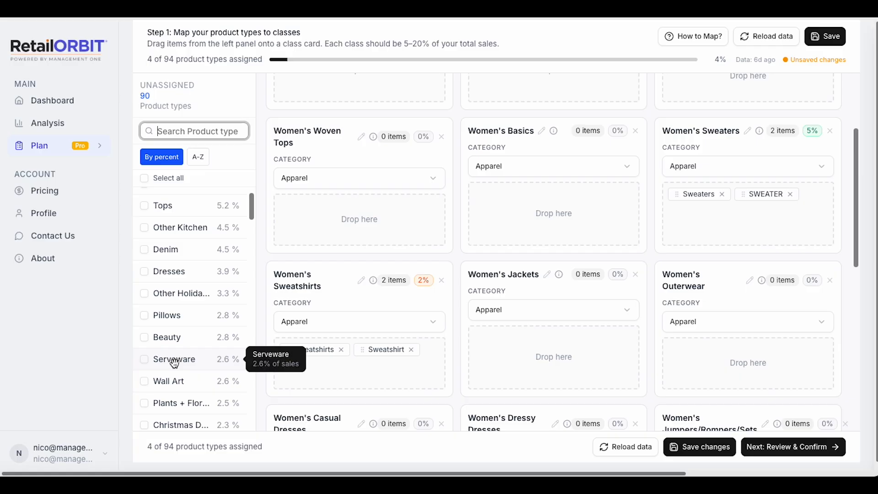
scroll(374, 233, up, 3)
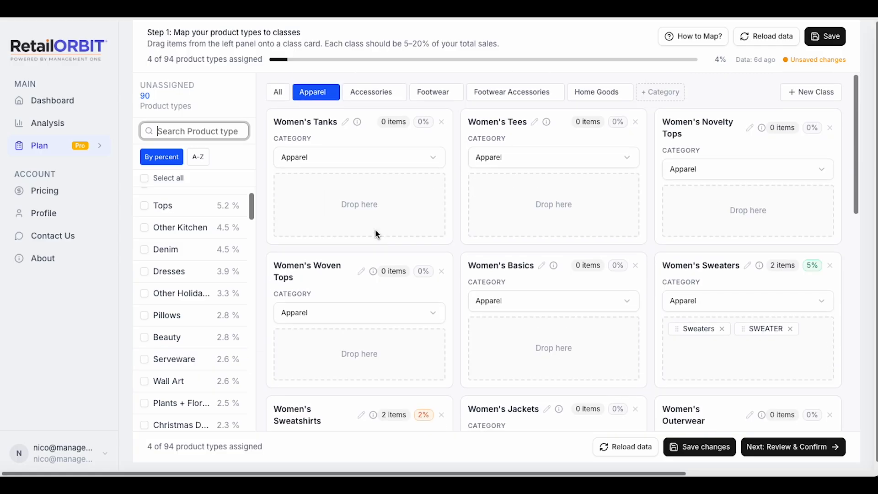
click(597, 92)
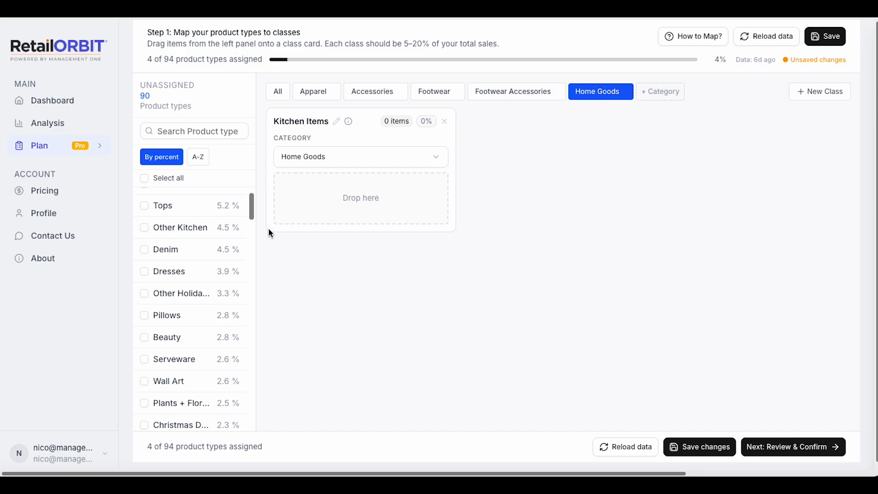
drag(174, 359, 312, 197)
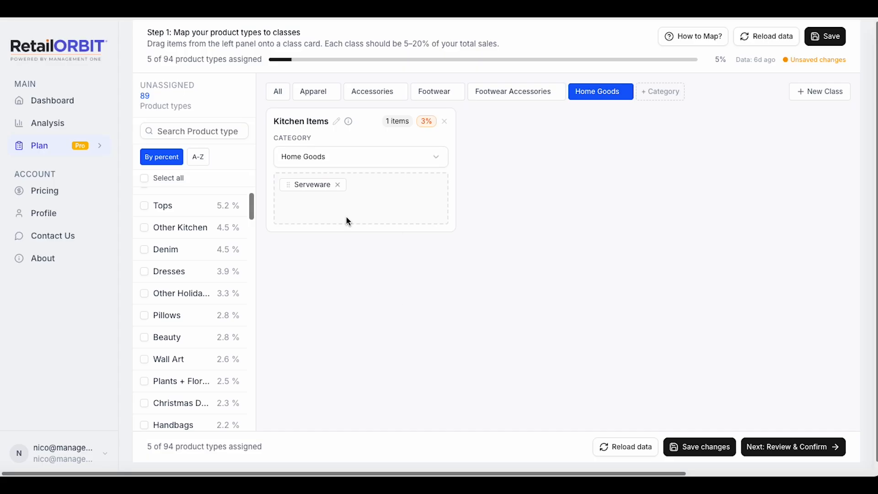
click(337, 185)
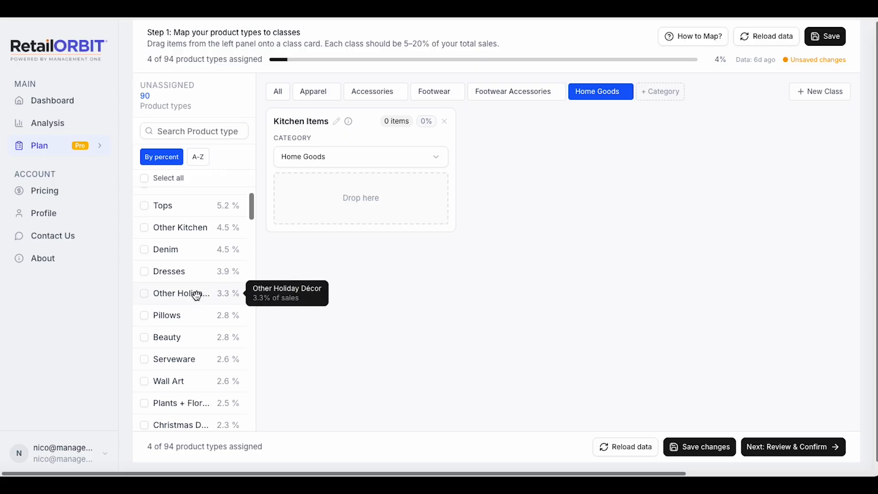
scroll(192, 245, down, 5)
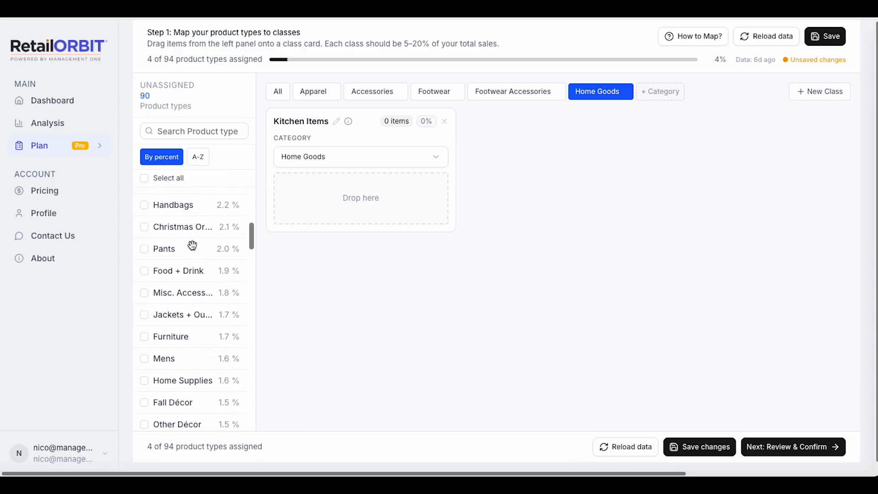